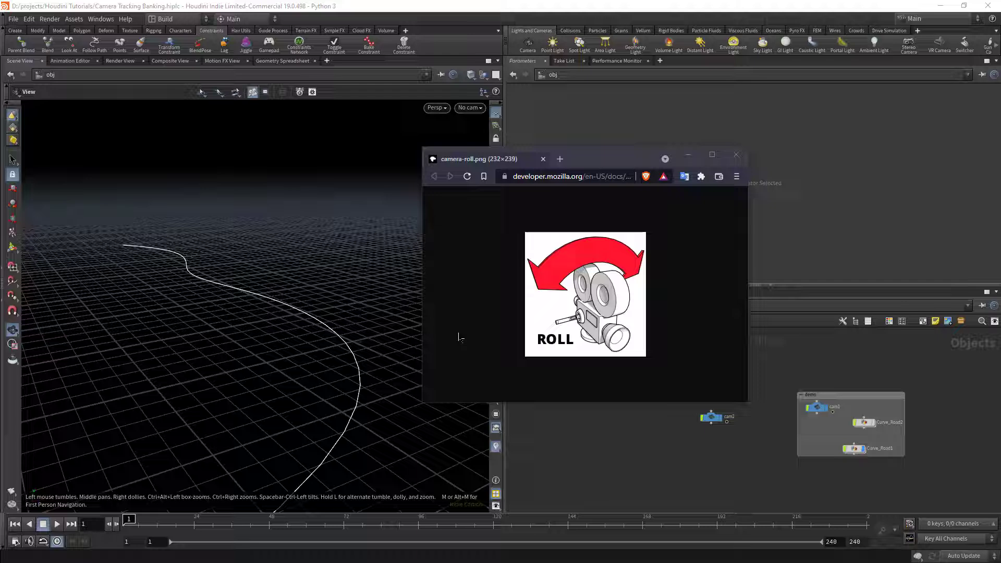
Step: Move the camera-roll.png reference window up to the top right of the screen
{"action": "left_click_drag", "start_coordinate": [608, 165], "coordinate": [782, 131]}
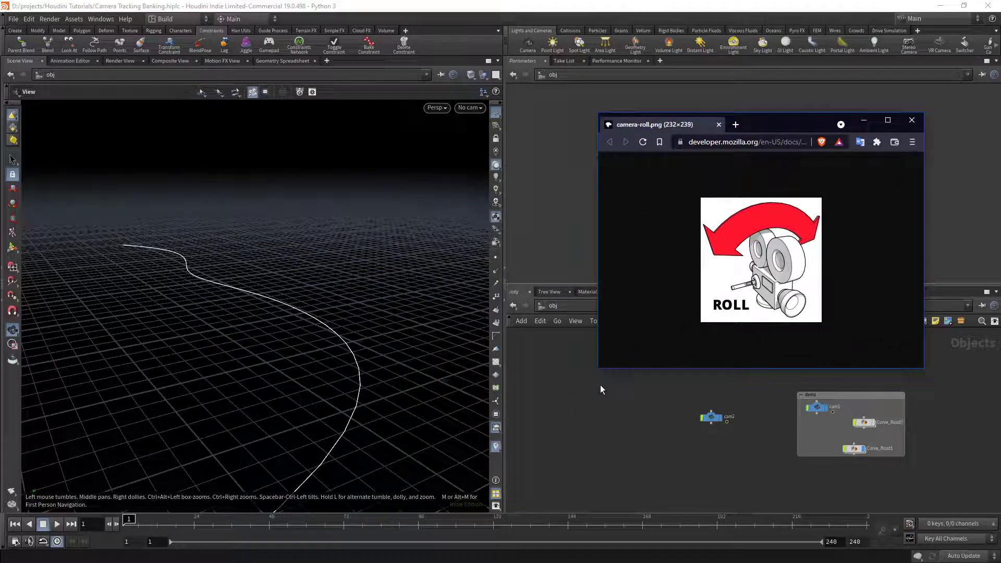
Step: Create a new Camera node, cam3, in the obj network from the Tab menu
{"action": "left_click", "coordinate": [600, 385]}
{"action": "key", "text": "Tab"}
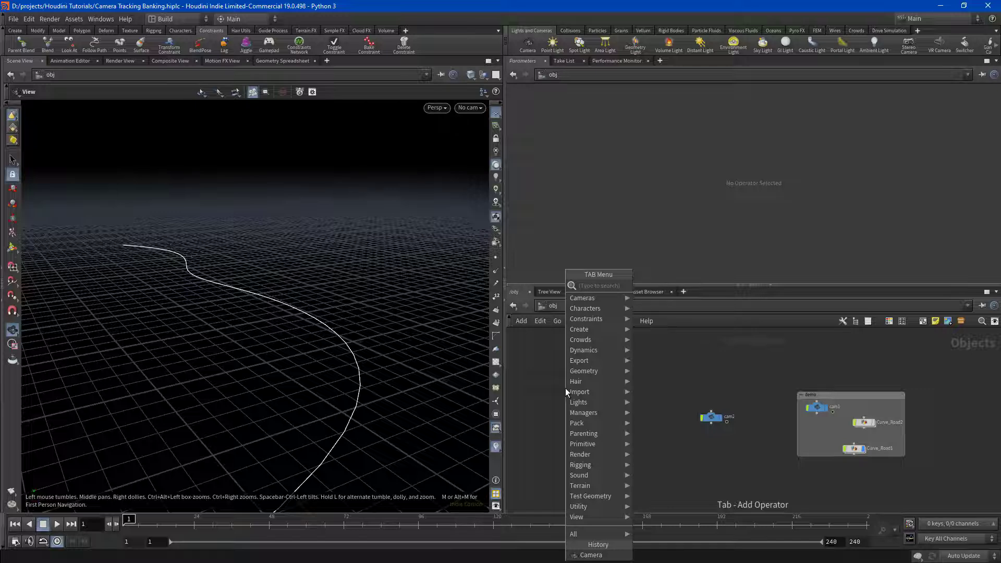
{"action": "type", "text": "cam"}
{"action": "key", "text": "Return"}
{"action": "left_click", "coordinate": [566, 388]}
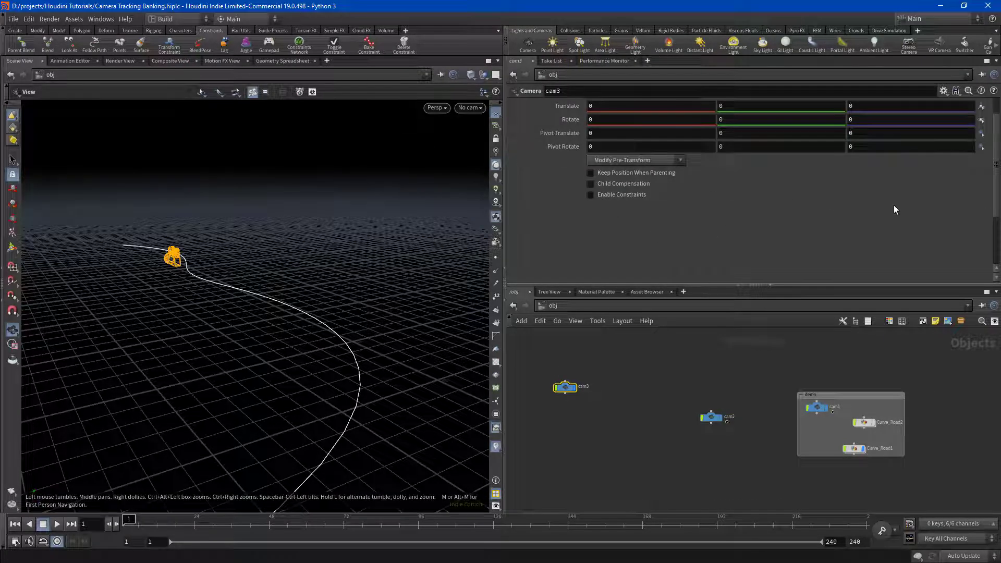
{"action": "scroll", "coordinate": [833, 214], "scroll_direction": "down", "scroll_amount": 3}
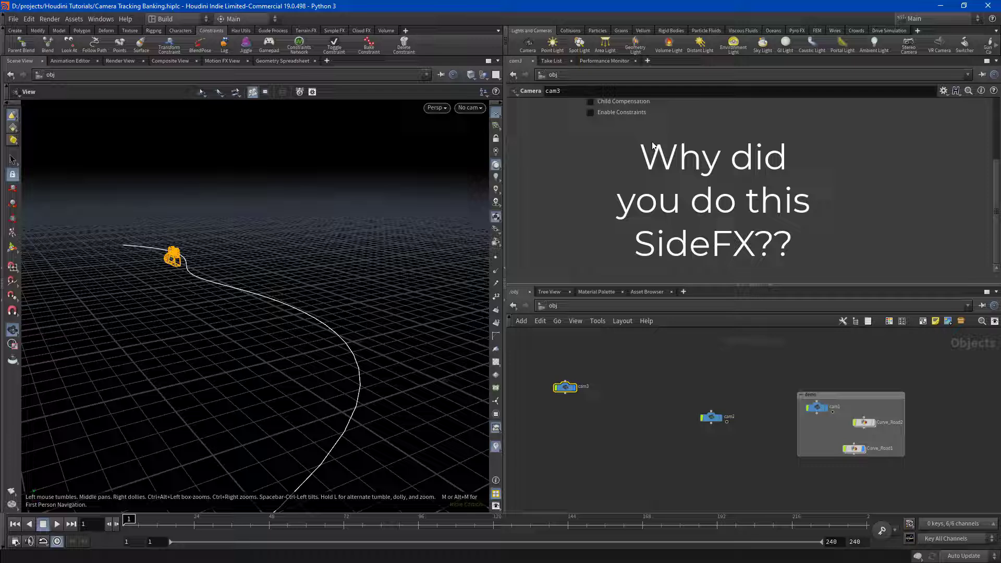
{"action": "scroll", "coordinate": [749, 245], "scroll_direction": "up", "scroll_amount": 4}
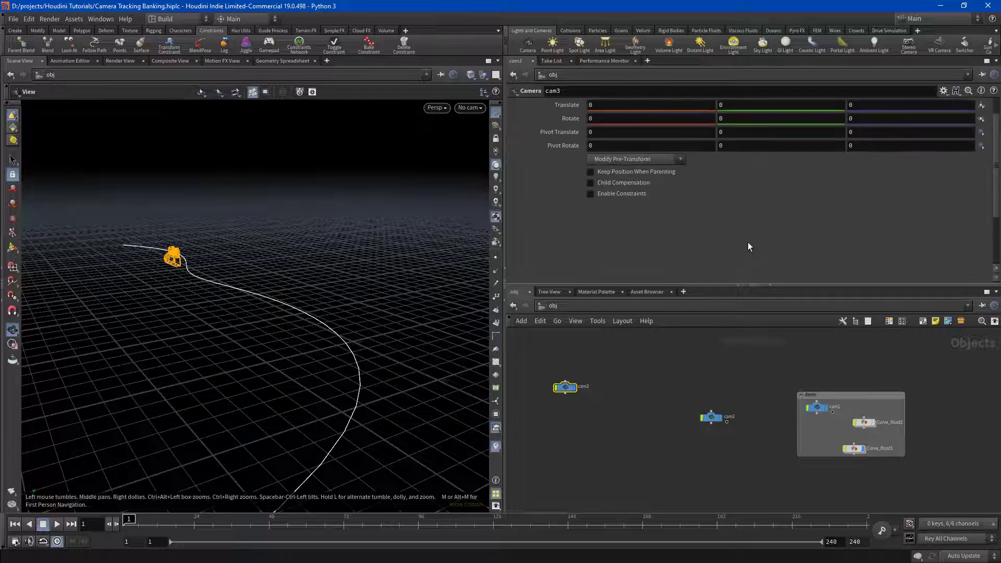
Step: Unhide cam3's Look At, Path Object, Roll, Position and Auto-Bank factor parameters
{"action": "left_click", "coordinate": [944, 90]}
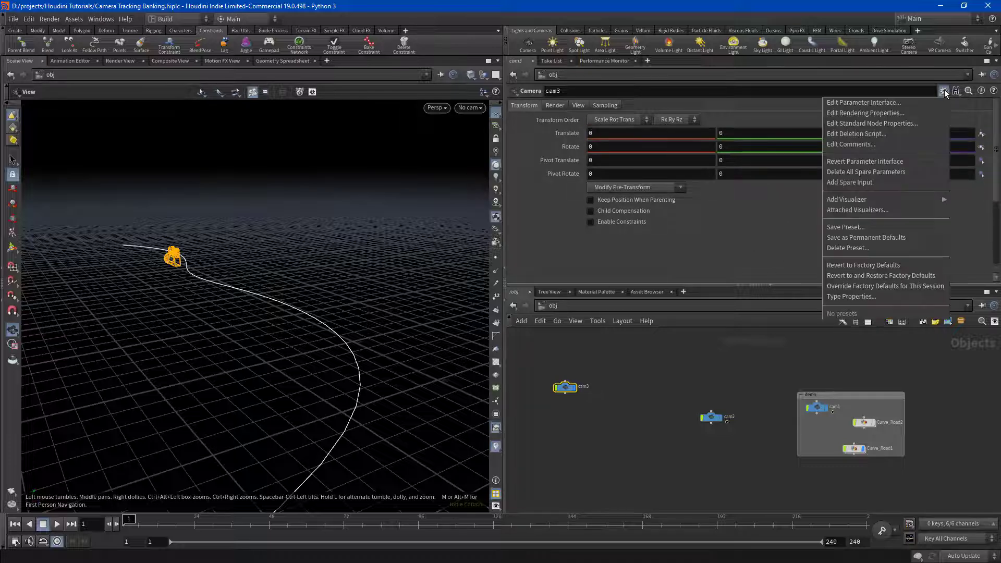
{"action": "left_click", "coordinate": [881, 102]}
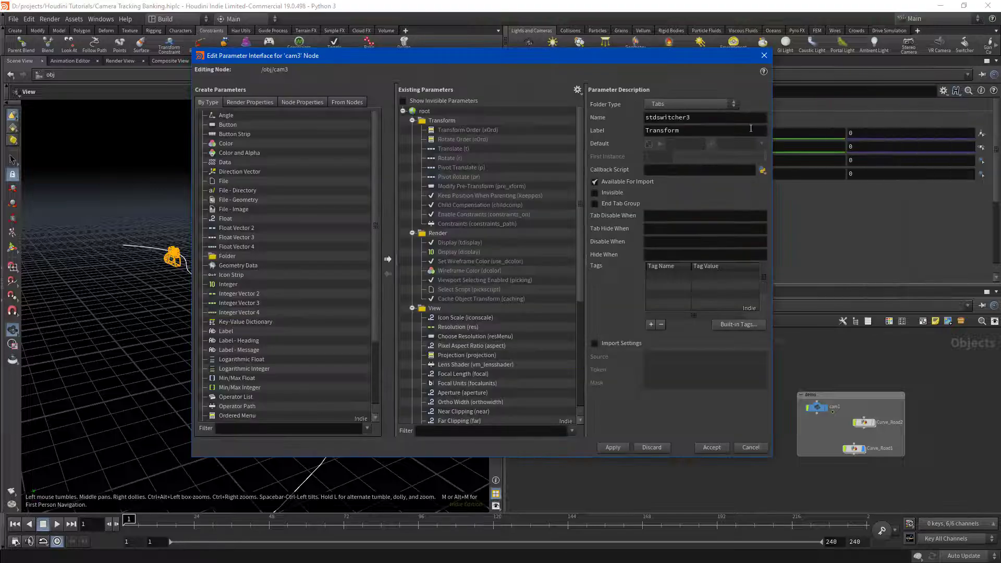
{"action": "left_click", "coordinate": [403, 100]}
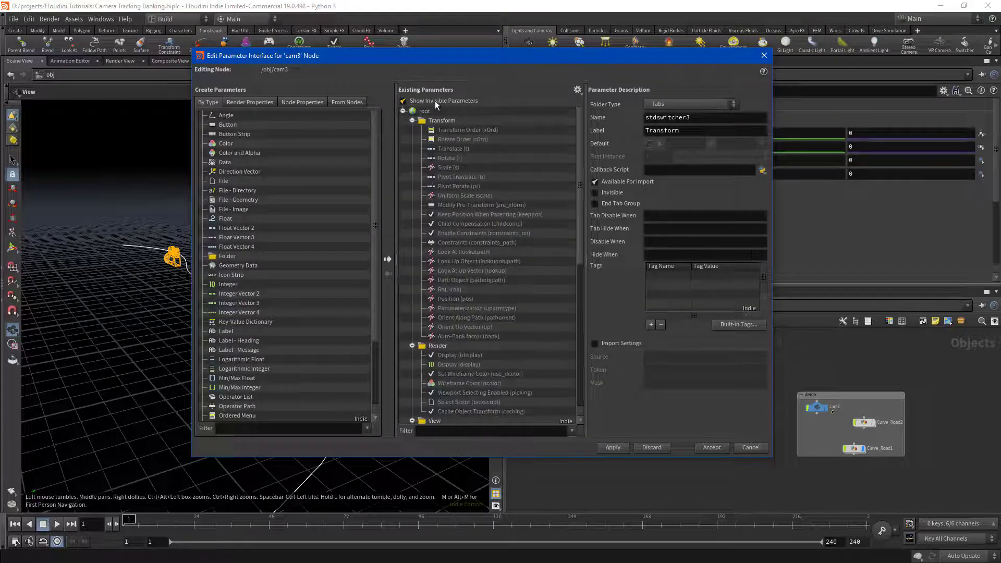
{"action": "left_click", "coordinate": [462, 336]}
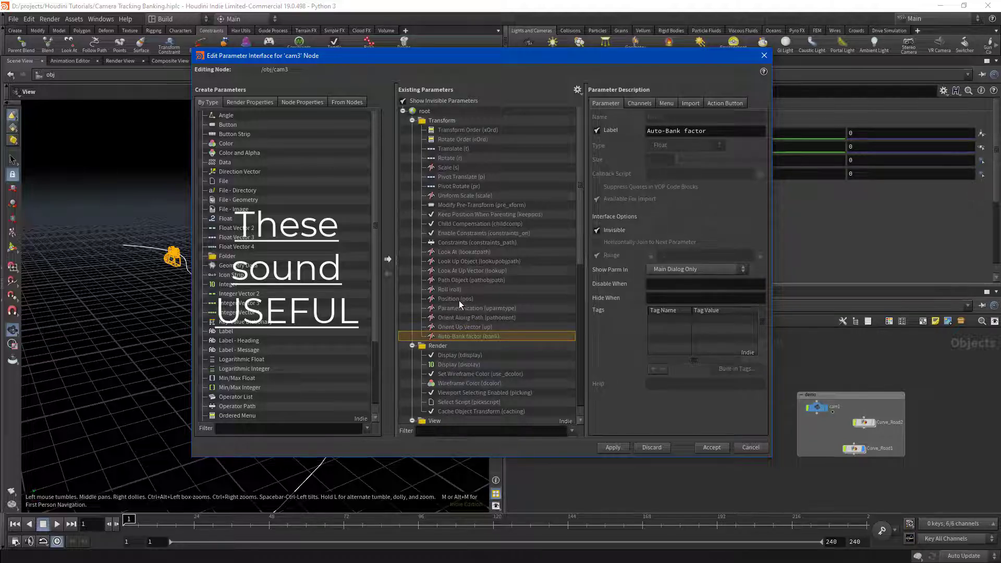
{"action": "left_click", "coordinate": [459, 299], "text": "ctrl"}
{"action": "left_click", "coordinate": [455, 288], "text": "ctrl"}
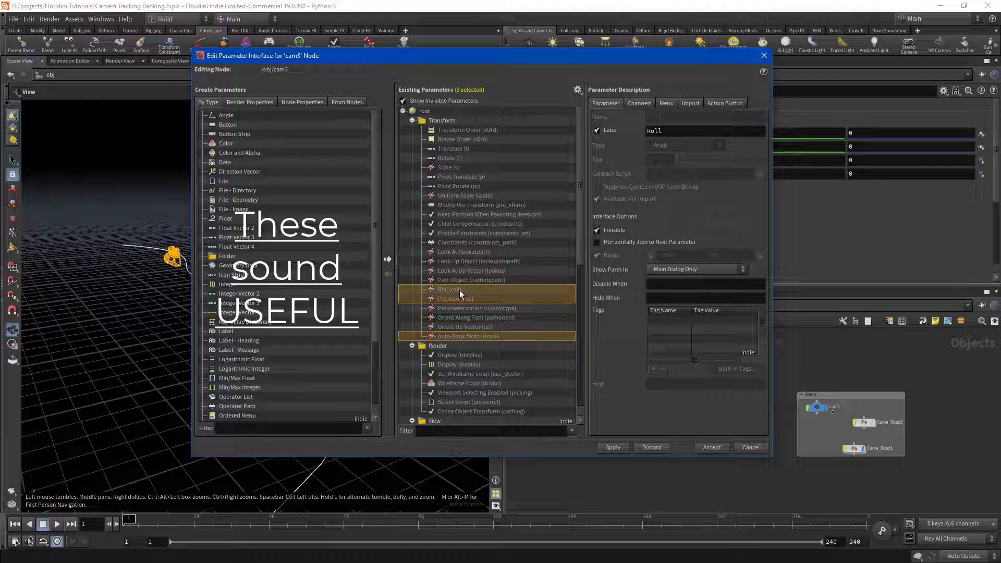
{"action": "left_click", "coordinate": [473, 280], "text": "ctrl"}
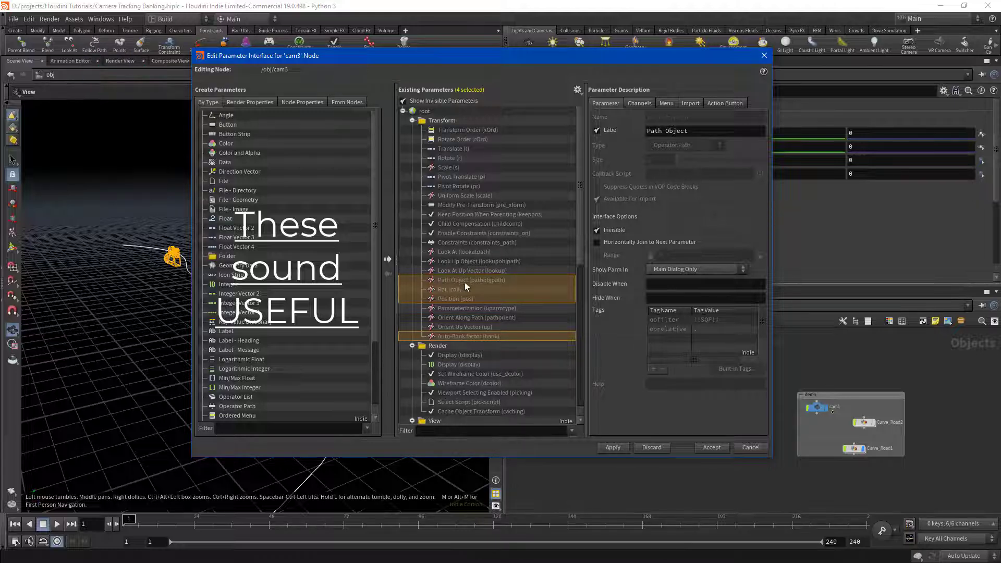
{"action": "left_click", "coordinate": [466, 252], "text": "ctrl"}
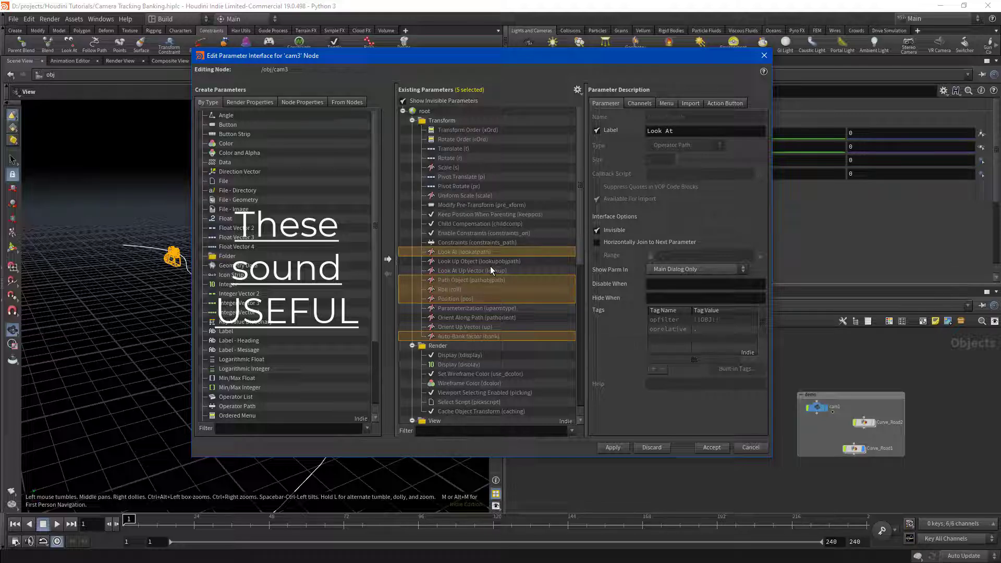
{"action": "left_click", "coordinate": [600, 229]}
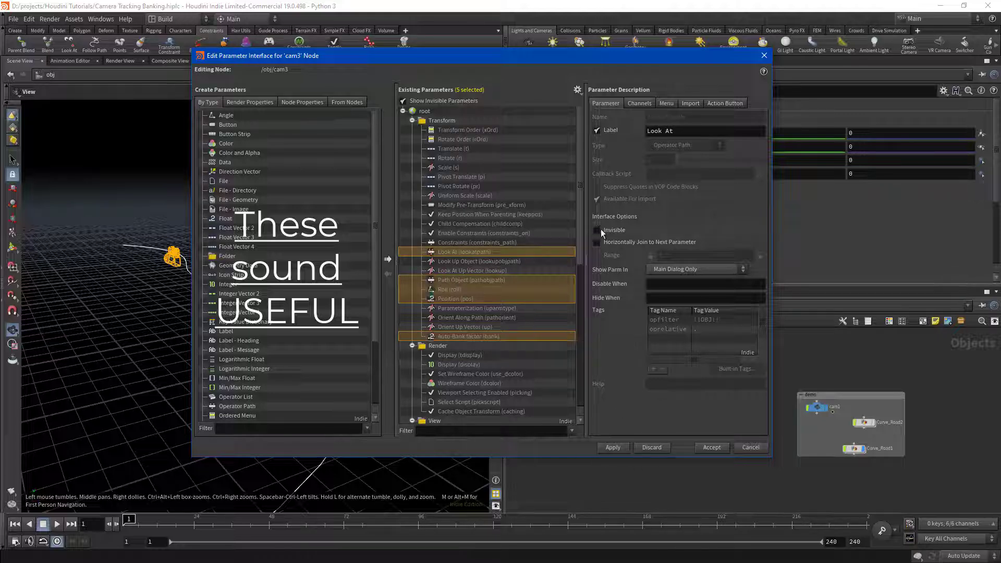
{"action": "left_click", "coordinate": [712, 447]}
Step: Select cam3 and set its Path Object to /obj/Curve_Road1
{"action": "scroll", "coordinate": [545, 240], "scroll_direction": "down", "scroll_amount": 2}
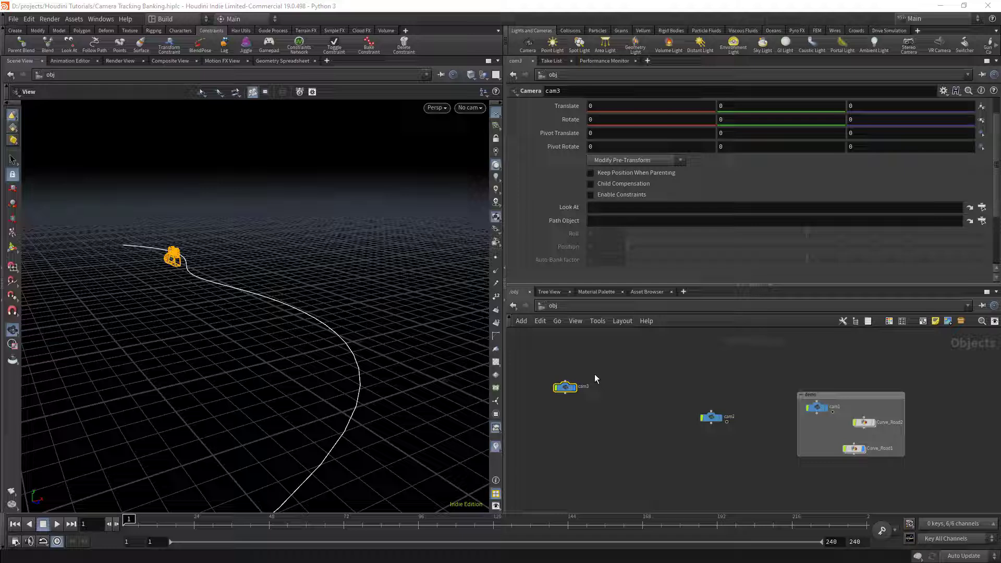
{"action": "mouse_move", "coordinate": [578, 371]}
{"action": "left_click_drag", "start_coordinate": [642, 358], "coordinate": [538, 420]}
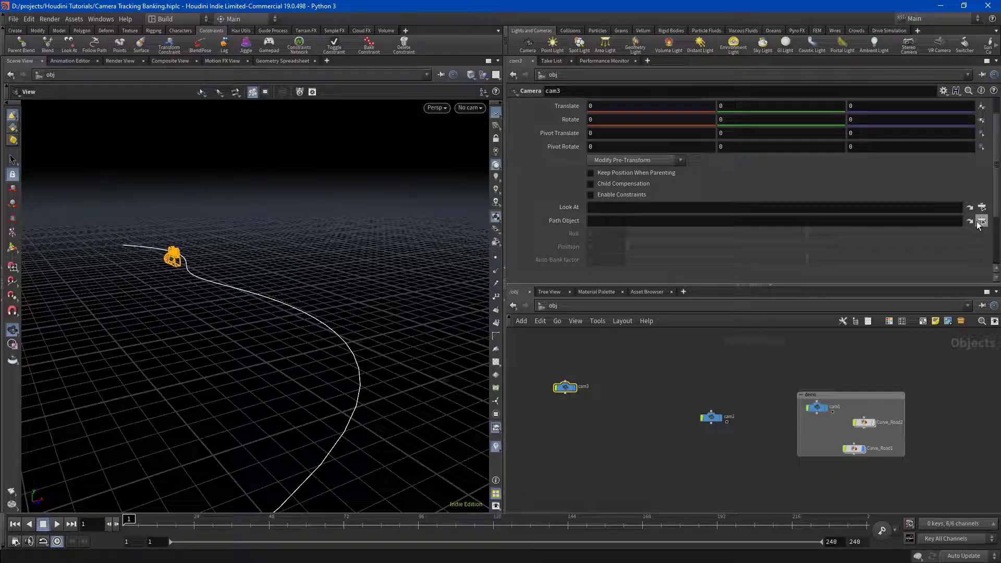
{"action": "left_click", "coordinate": [983, 221]}
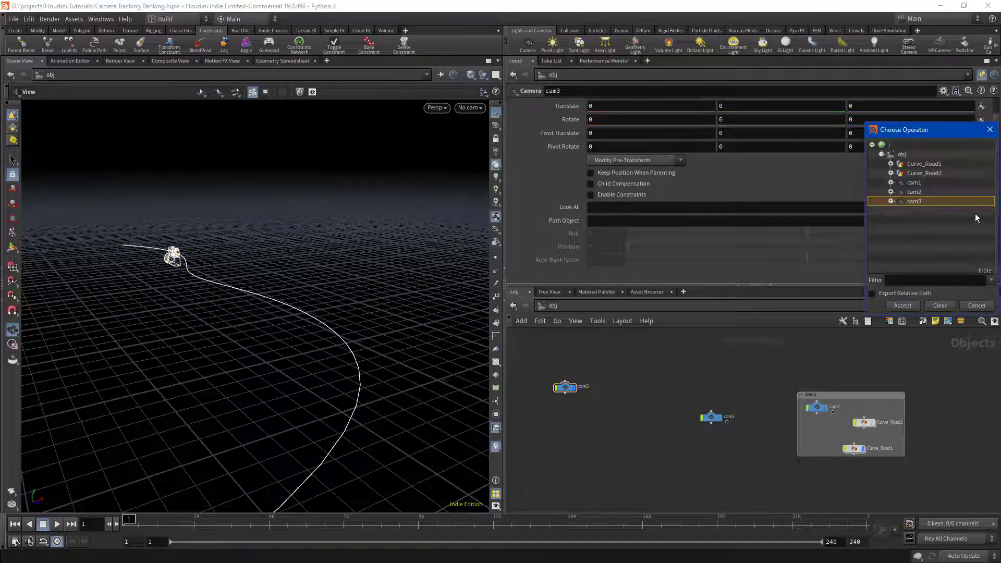
{"action": "double_click", "coordinate": [941, 167]}
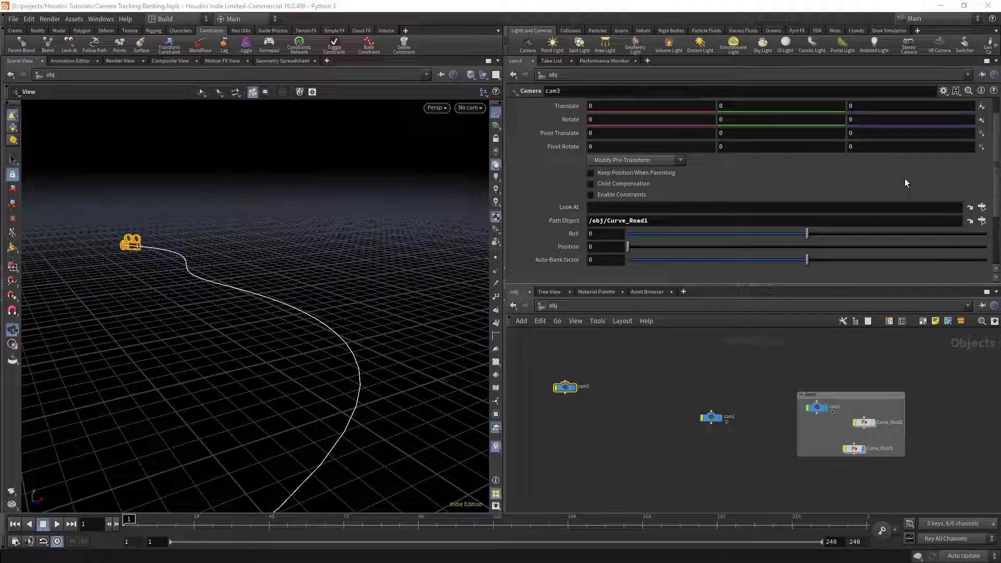
Step: Set cam3's X and Z rotation to -180, giving Rotate -180, 0, -180
{"action": "mouse_move", "coordinate": [161, 284]}
{"action": "left_mouse_down"}
{"action": "mouse_move", "coordinate": [177, 293]}
{"action": "mouse_move", "coordinate": [147, 297]}
{"action": "left_mouse_up"}
{"action": "scroll", "coordinate": [836, 160], "scroll_direction": "up", "scroll_amount": 2}
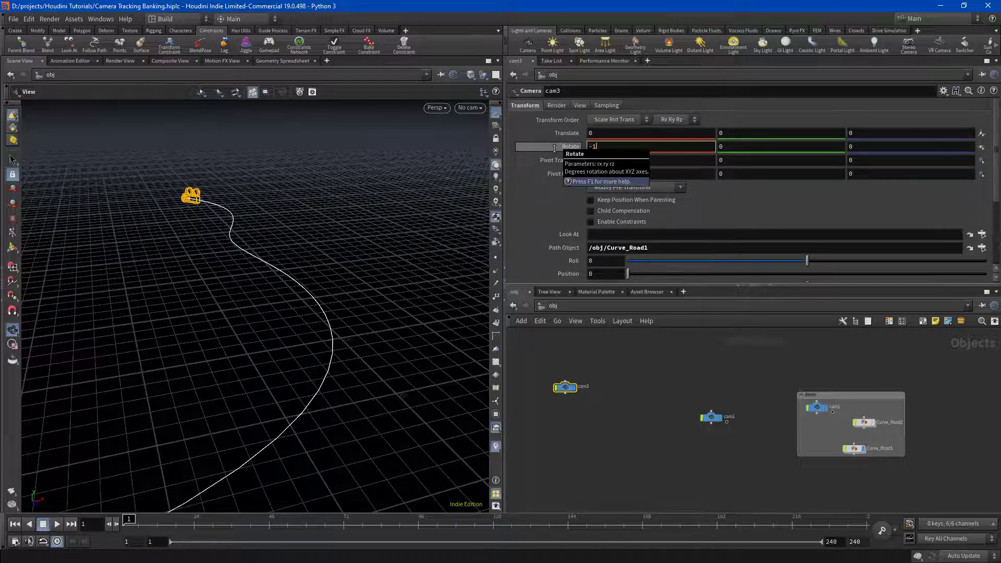
{"action": "type", "text": "-180"}
{"action": "key", "text": "Return"}
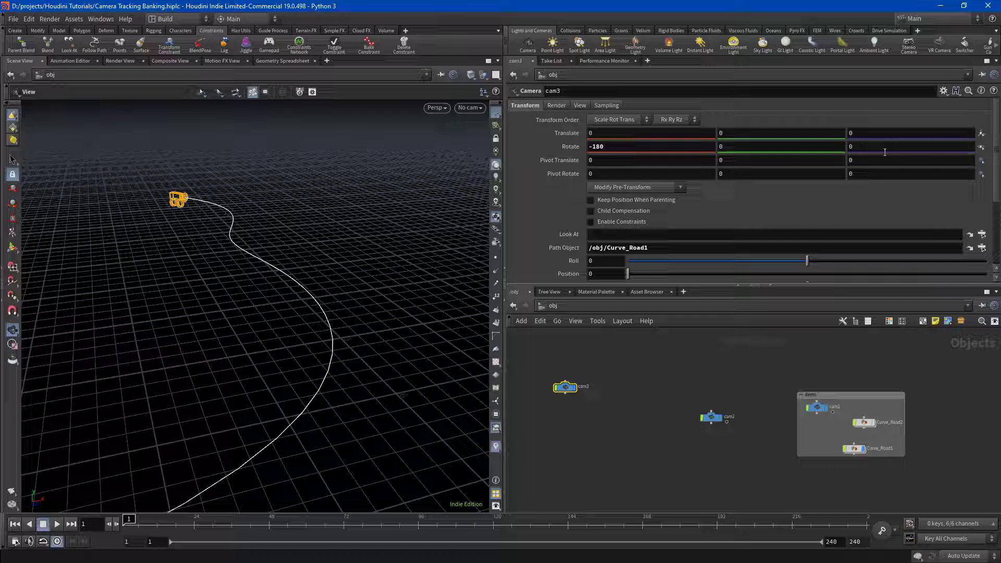
{"action": "type", "text": "-180"}
{"action": "key", "text": "Return"}
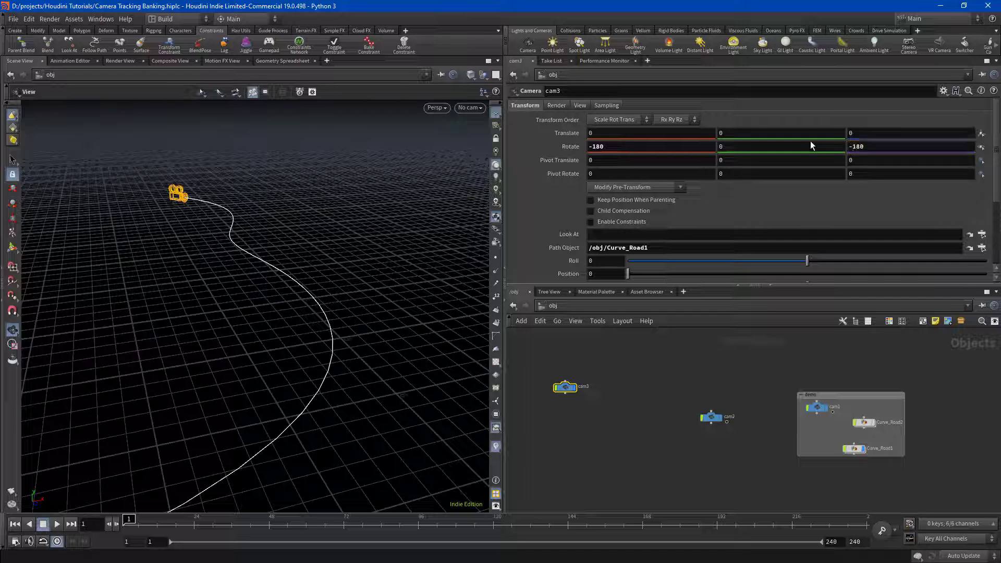
{"action": "scroll", "coordinate": [586, 254], "scroll_direction": "down", "scroll_amount": 2}
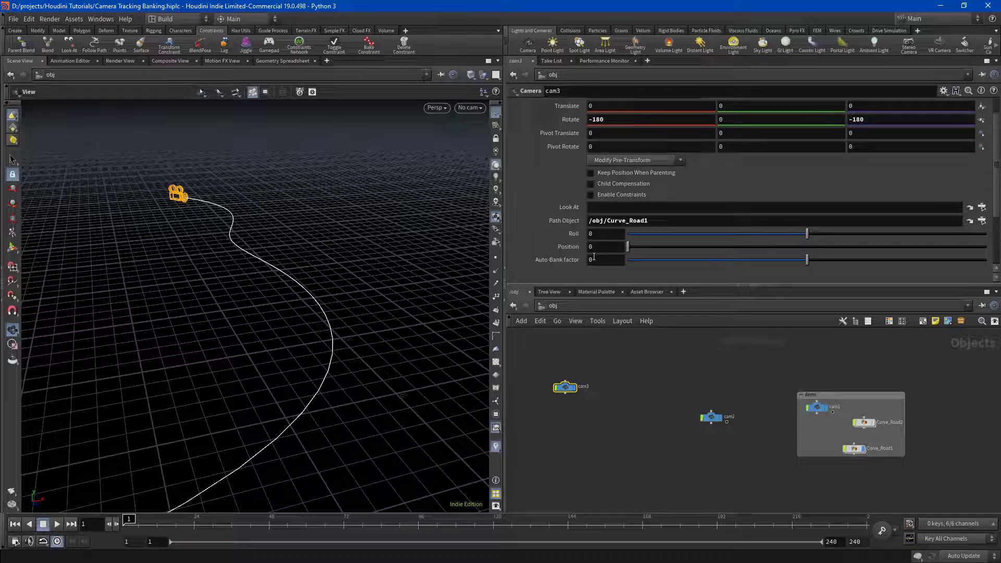
Step: Set cam3's Auto-Bank factor to 10 and preview playback up to frame 50
{"action": "mouse_move", "coordinate": [629, 246]}
{"action": "left_mouse_down"}
{"action": "mouse_move", "coordinate": [652, 251]}
{"action": "mouse_move", "coordinate": [626, 252]}
{"action": "left_mouse_up"}
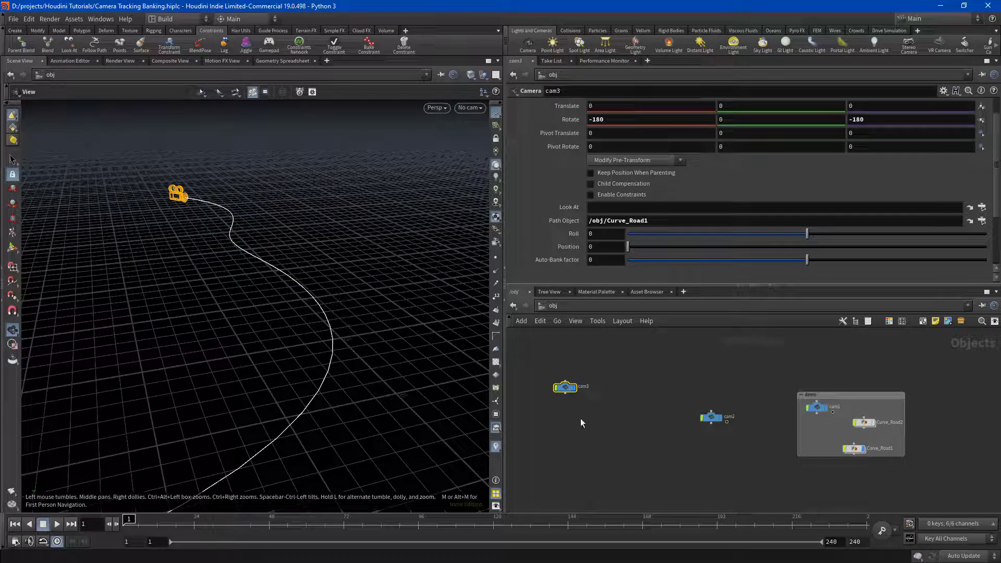
{"action": "mouse_move", "coordinate": [711, 420]}
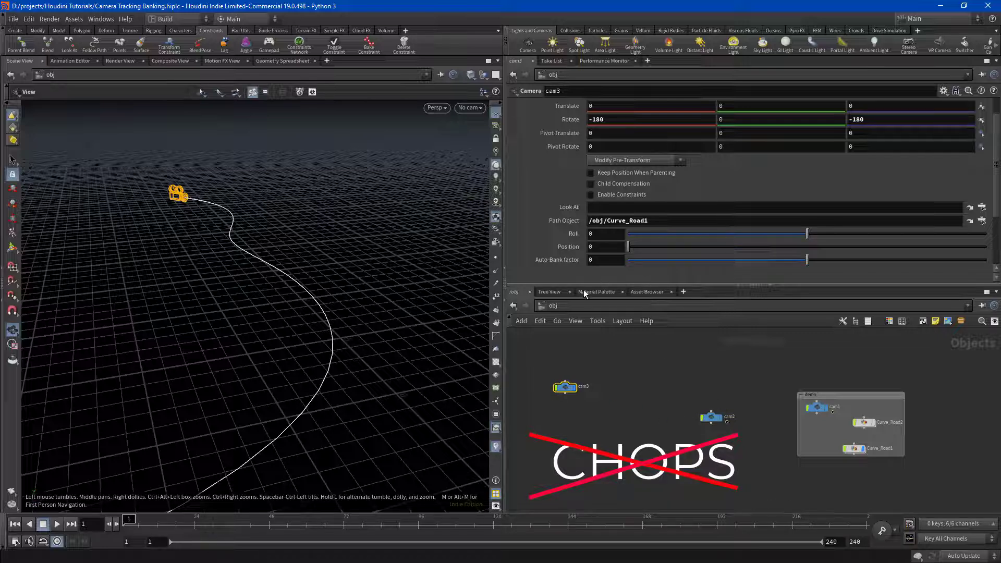
{"action": "left_click", "coordinate": [600, 261]}
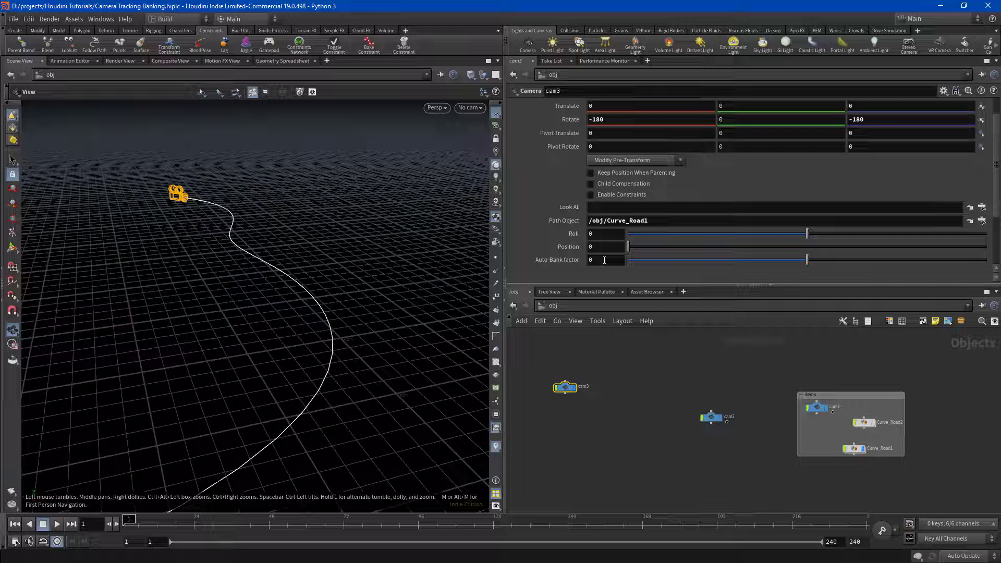
{"action": "type", "text": "10"}
{"action": "key", "text": "Return"}
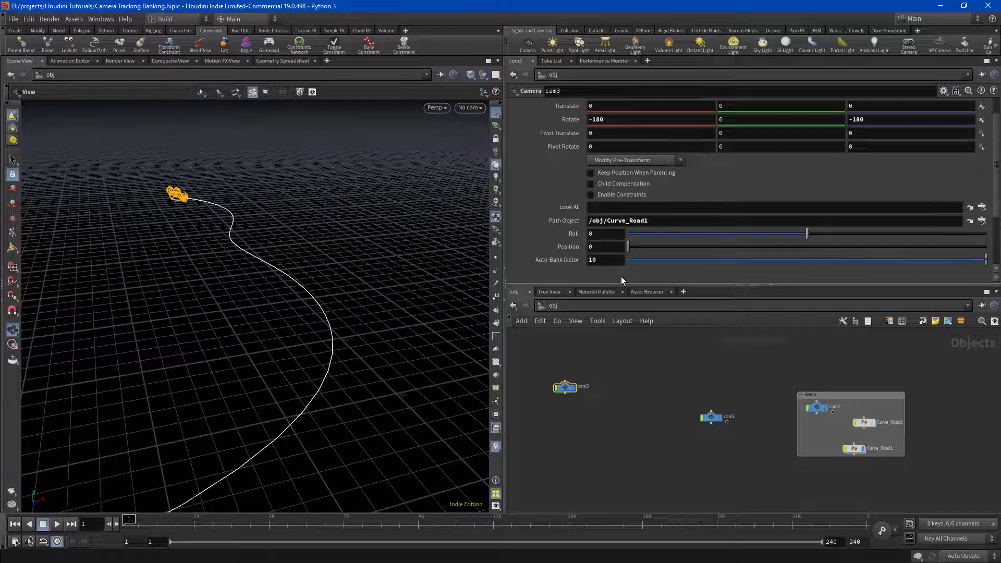
{"action": "left_click_drag", "start_coordinate": [282, 427], "coordinate": [267, 412]}
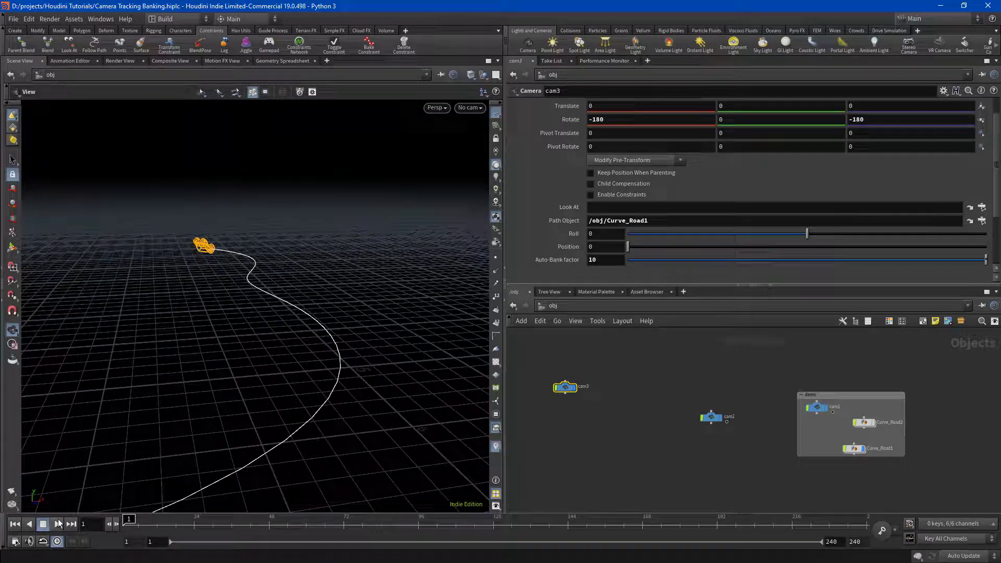
{"action": "left_click", "coordinate": [57, 525]}
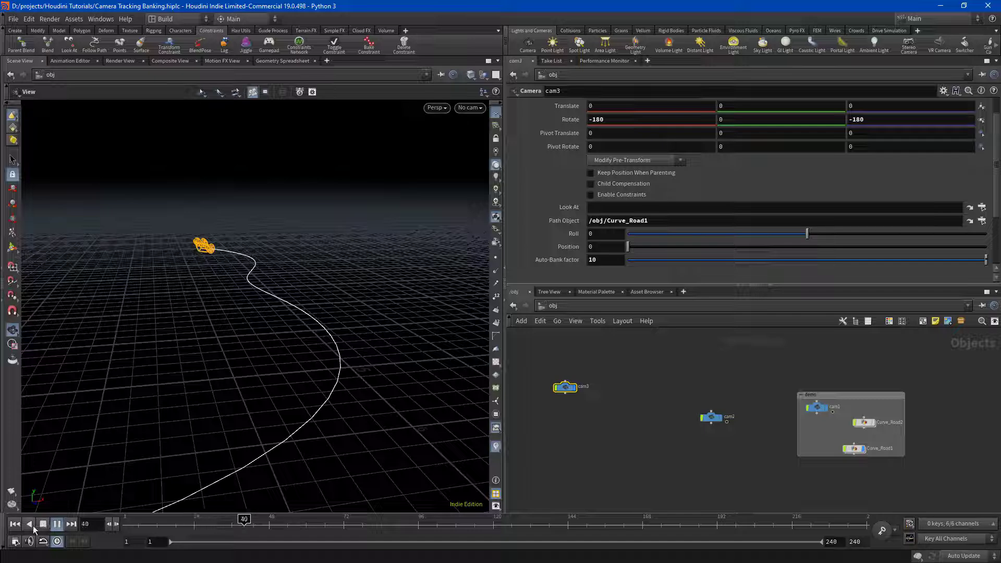
{"action": "left_click", "coordinate": [57, 525]}
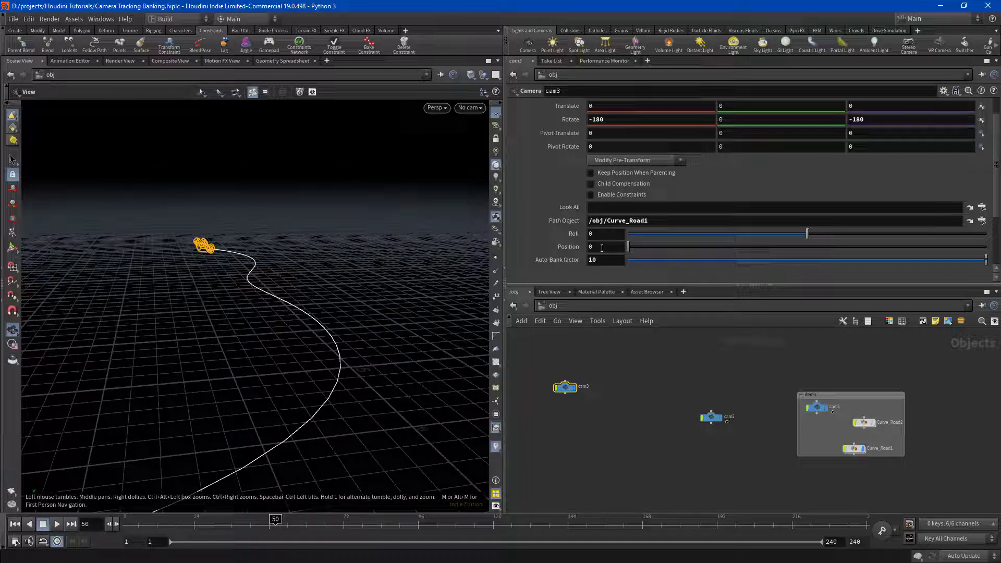
Step: Enter $FF/120 as cam3's Position and play the animation back from frame 28
{"action": "left_click", "coordinate": [568, 247]}
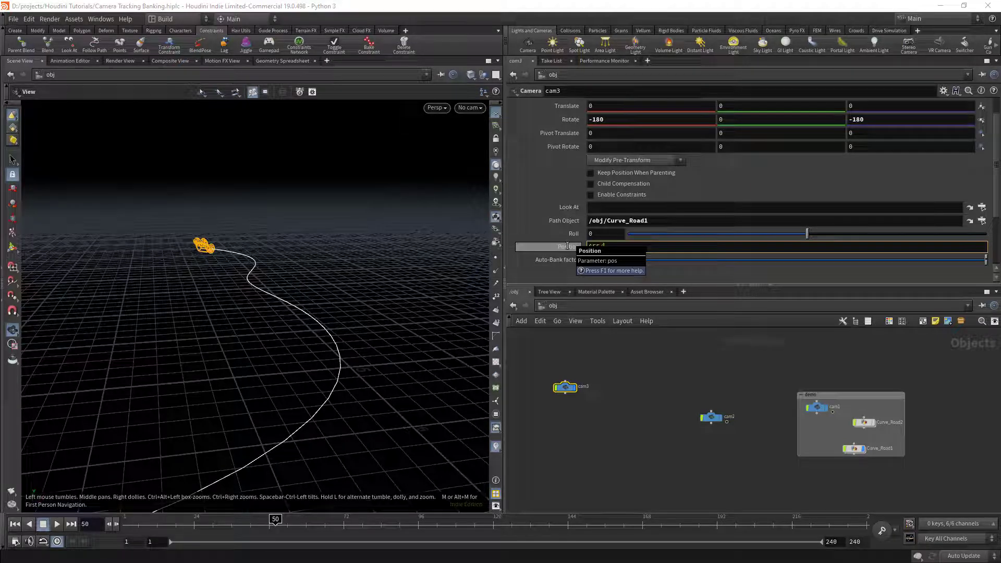
{"action": "key", "text": "Return"}
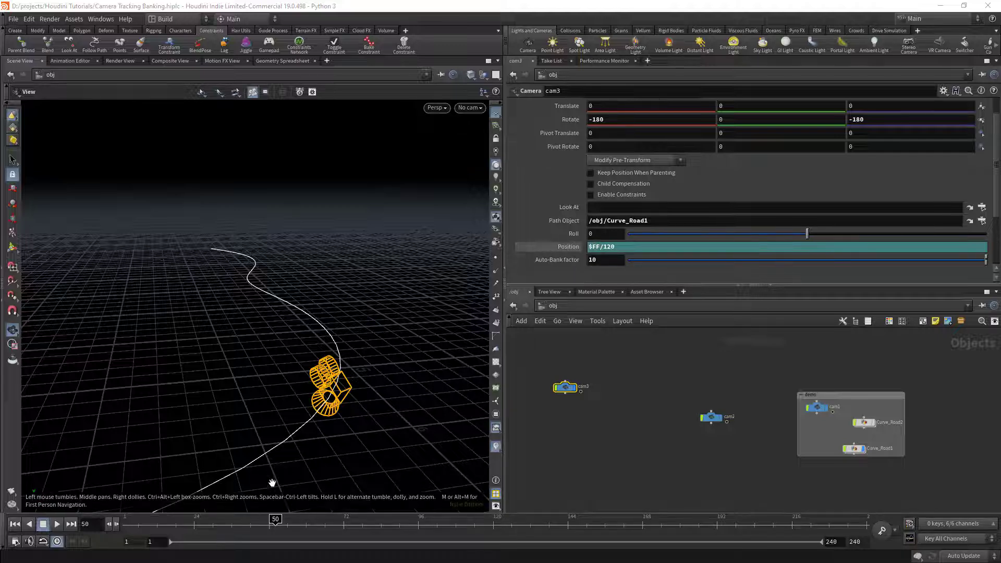
{"action": "left_click_drag", "start_coordinate": [269, 520], "coordinate": [178, 519]}
{"action": "left_click", "coordinate": [57, 524]}
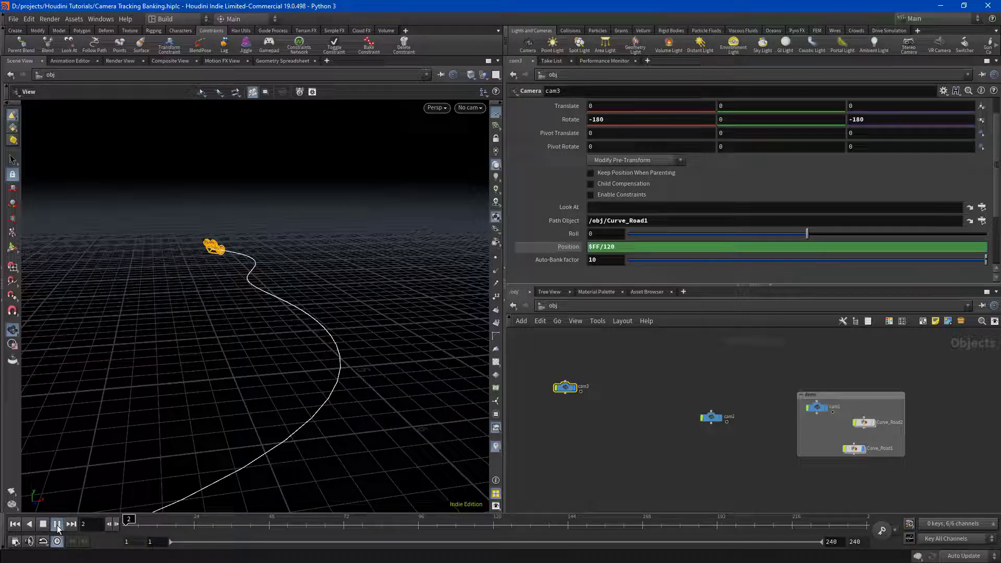
{"action": "left_click_drag", "start_coordinate": [376, 430], "coordinate": [371, 409]}
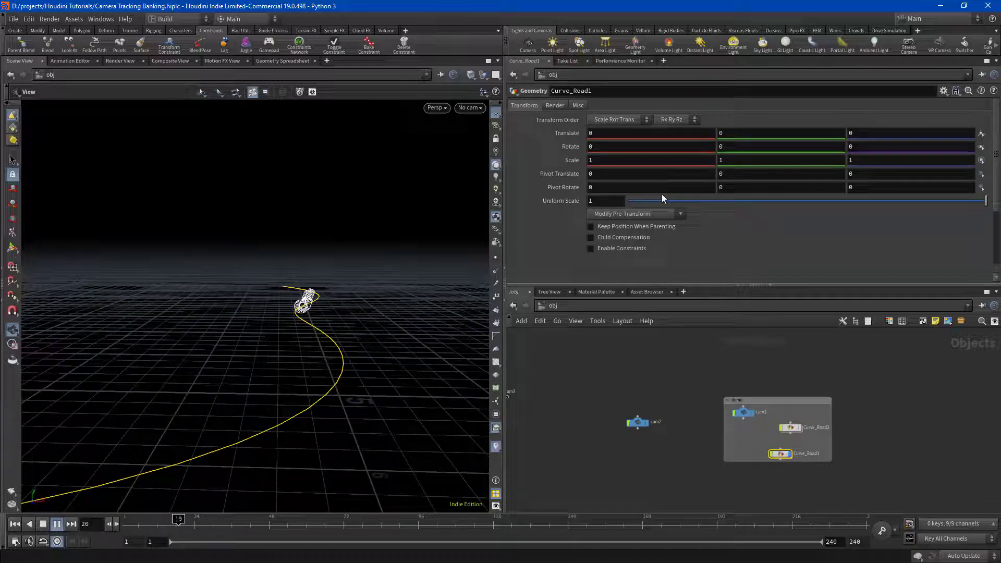
Step: Inspect cam2's Auto-Bank factor and Curve_Road1's parameters
{"action": "left_click", "coordinate": [638, 422]}
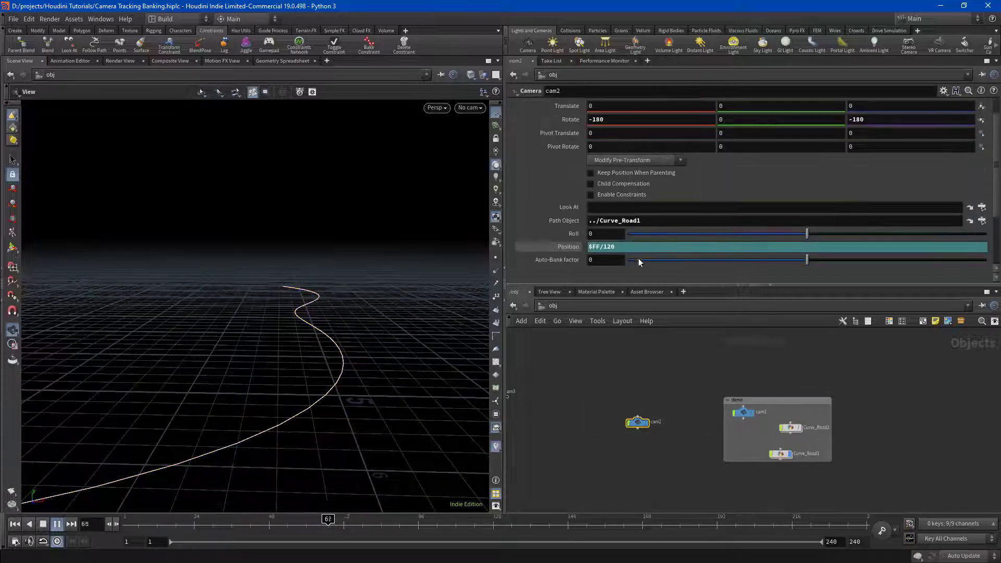
{"action": "left_click", "coordinate": [610, 260]}
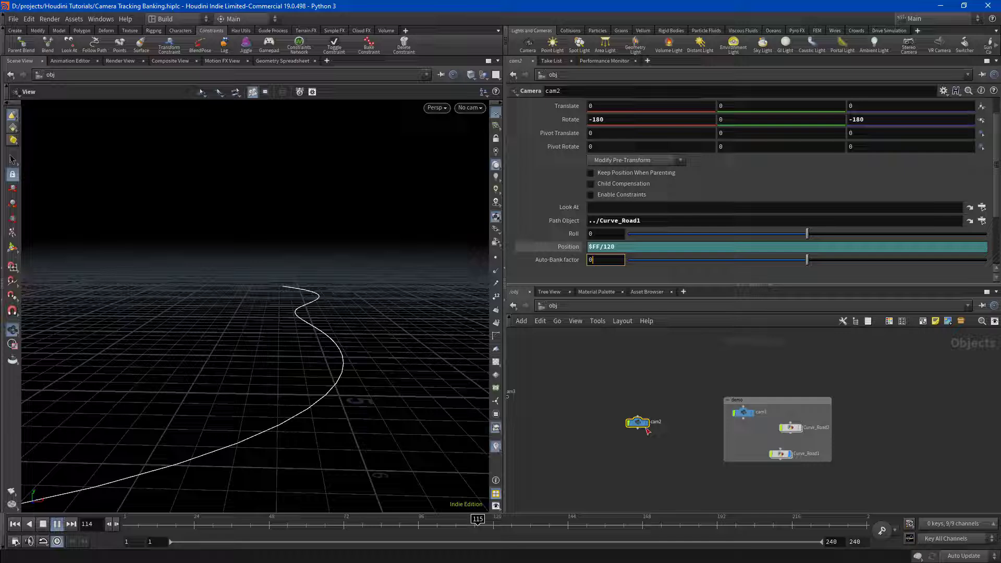
{"action": "left_click", "coordinate": [781, 454]}
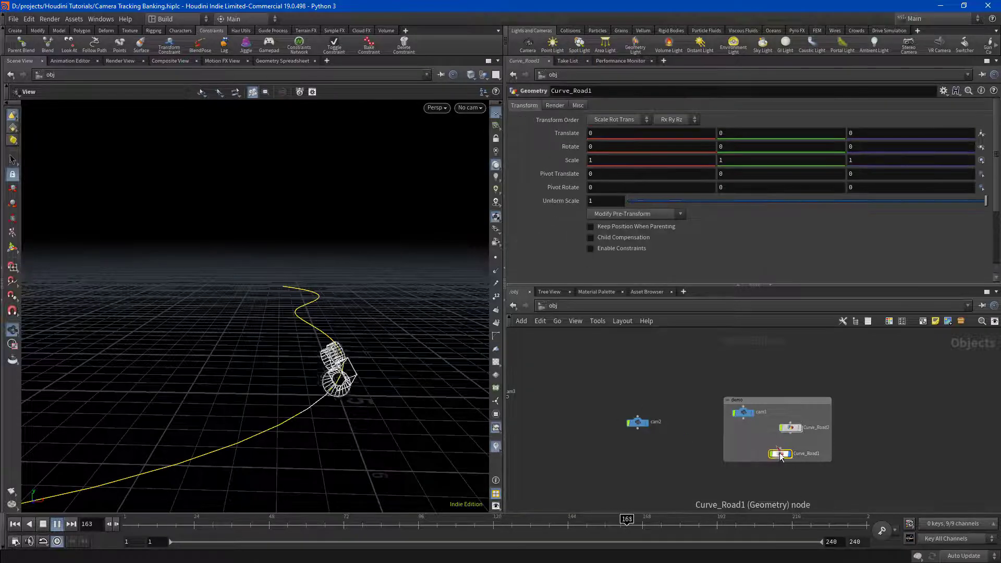
Step: Select cam3, compare with Auto-Bank factor 0, then restore it to 10
{"action": "middle_click_drag", "start_coordinate": [623, 376], "coordinate": [737, 387]}
{"action": "left_click_drag", "start_coordinate": [653, 365], "coordinate": [545, 432]}
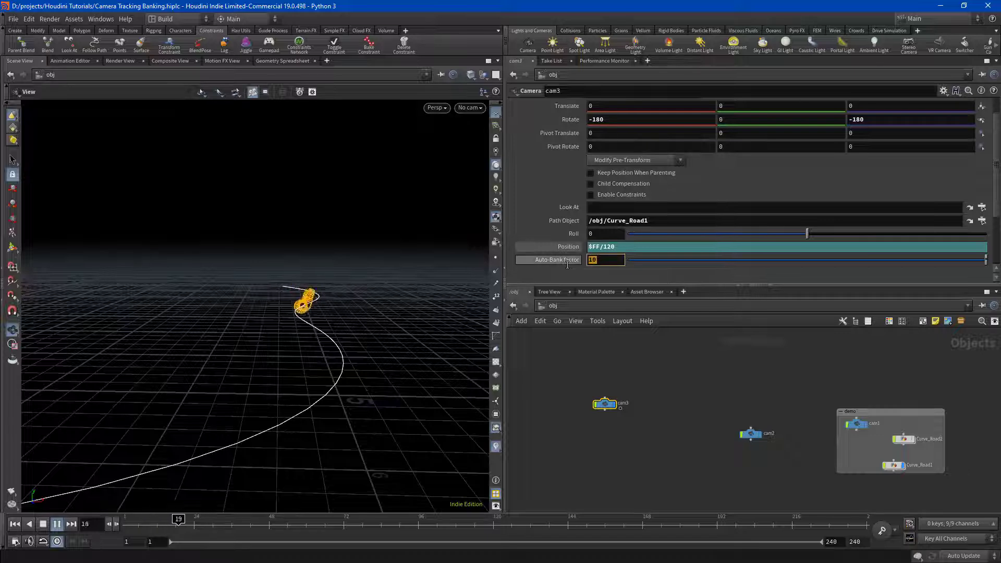
{"action": "key", "text": "ctrl+z"}
{"action": "mouse_move", "coordinate": [336, 424]}
{"action": "left_mouse_down"}
{"action": "mouse_move", "coordinate": [342, 413]}
{"action": "mouse_move", "coordinate": [337, 423]}
{"action": "left_mouse_up"}
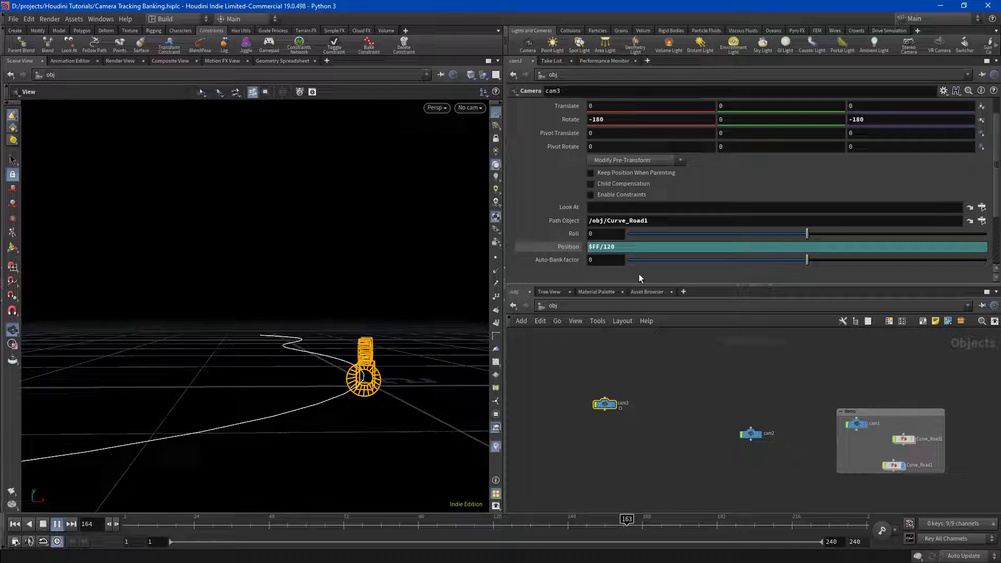
{"action": "left_click", "coordinate": [561, 259]}
{"action": "type", "text": "10"}
{"action": "key", "text": "Return"}
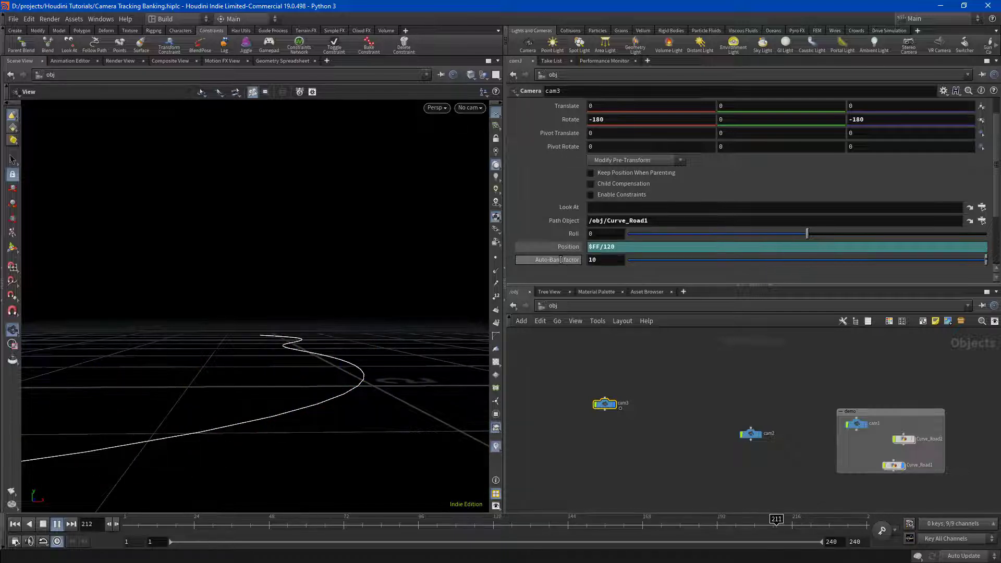